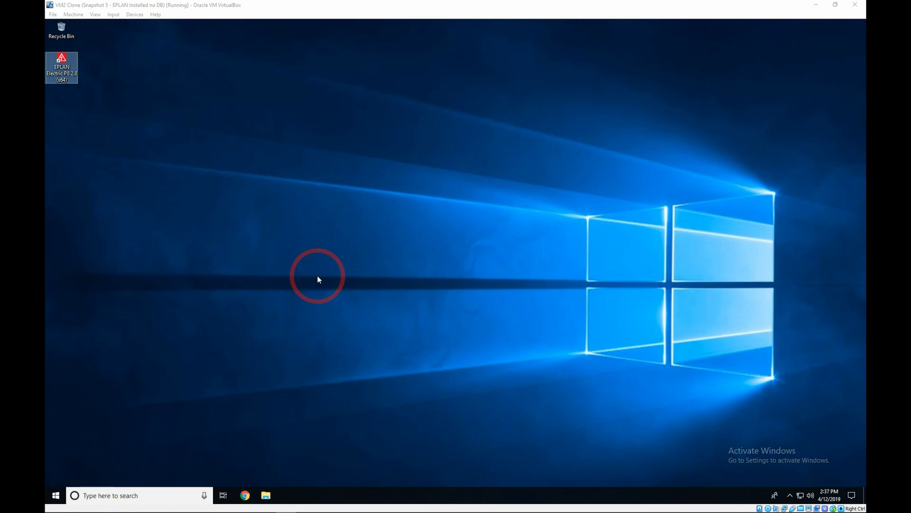
# Start EPLAN Electric P8 2.8 and open parts management.
pyautogui.doubleClick(62, 59)
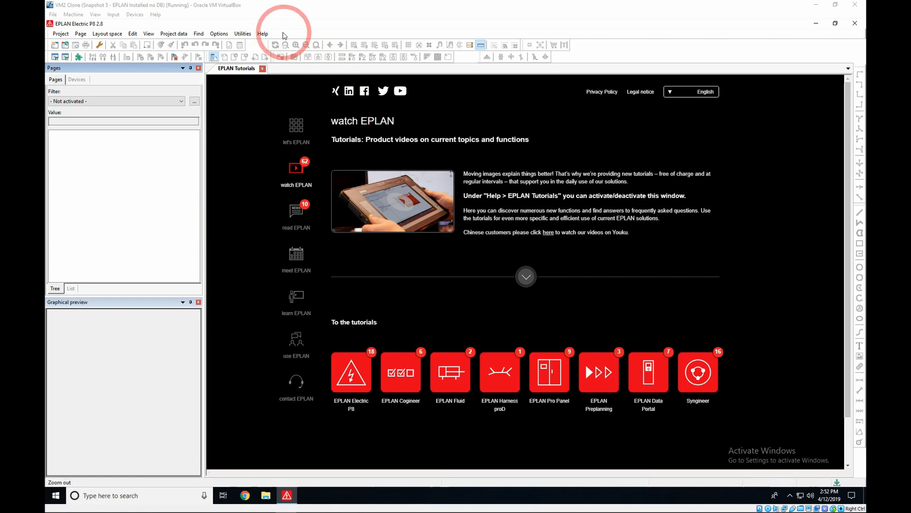
pyautogui.click(242, 34)
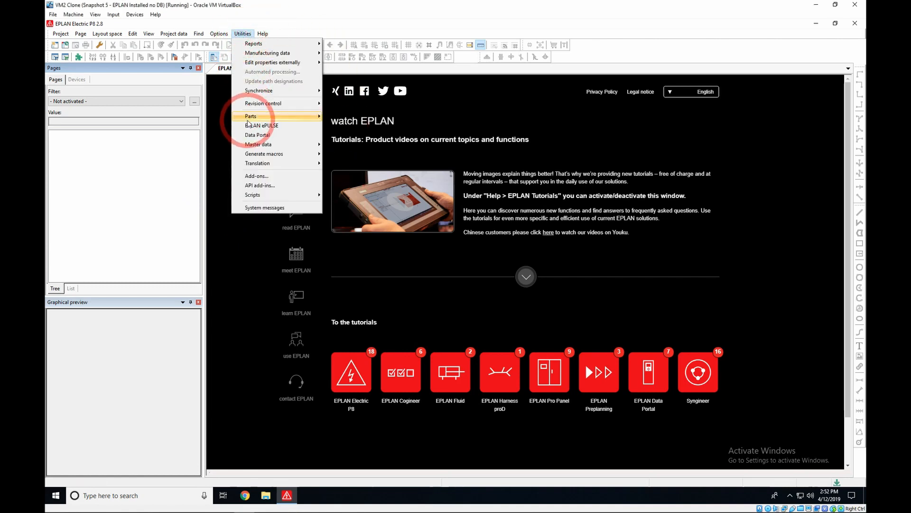
pyautogui.click(250, 117)
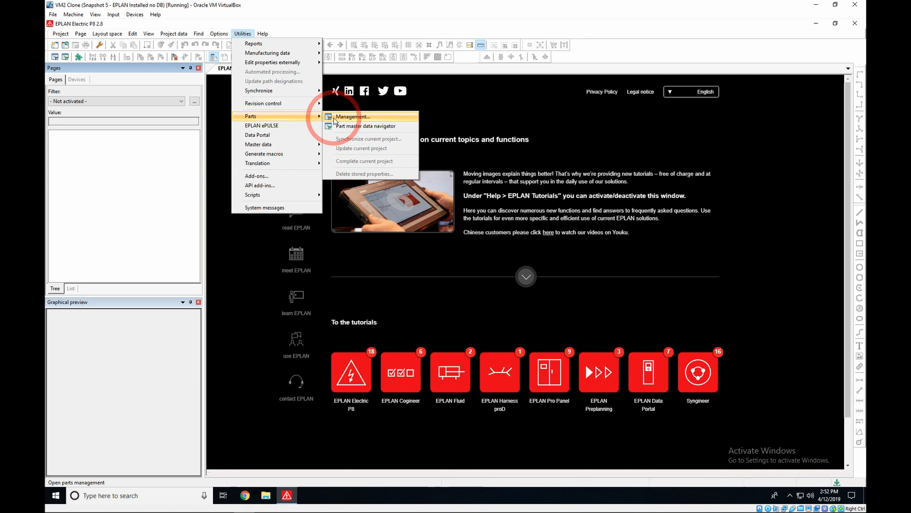
pyautogui.click(335, 117)
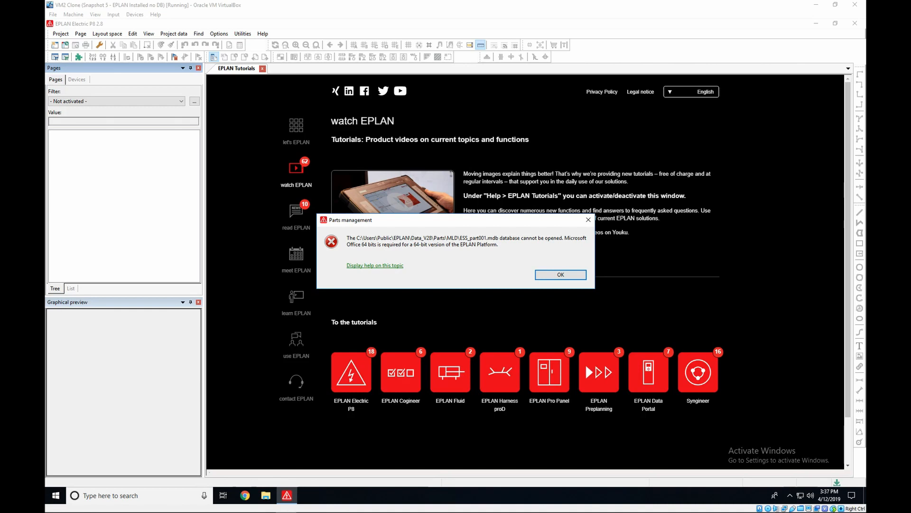
# Read the linked help topic about the parts database error, close it and dismiss the error message.
pyautogui.click(384, 267)
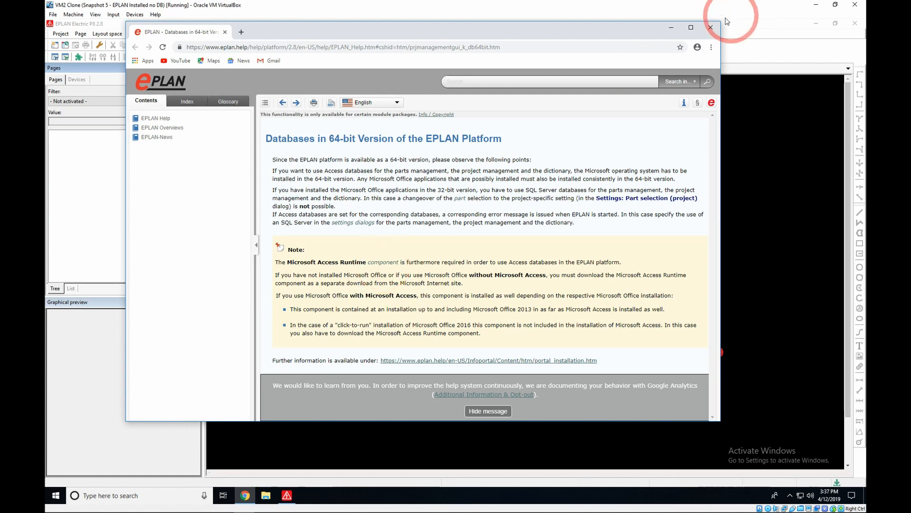
pyautogui.click(715, 30)
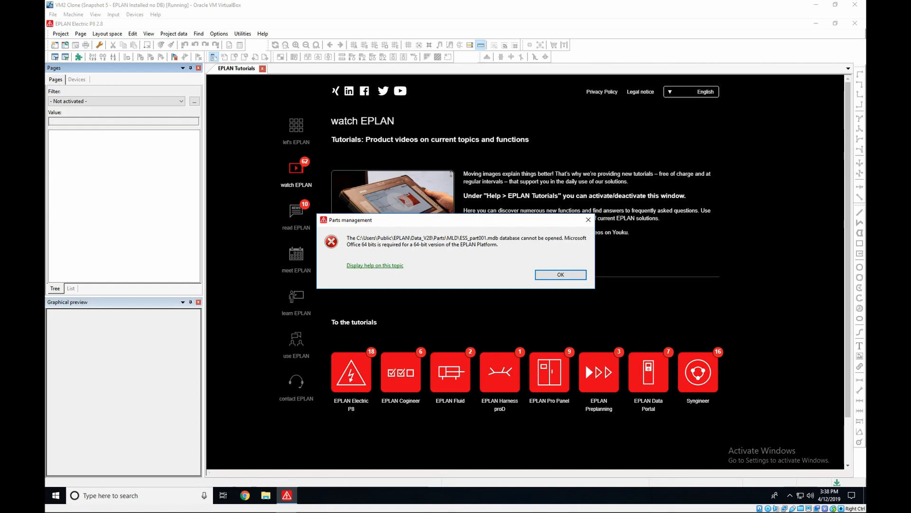
pyautogui.click(569, 276)
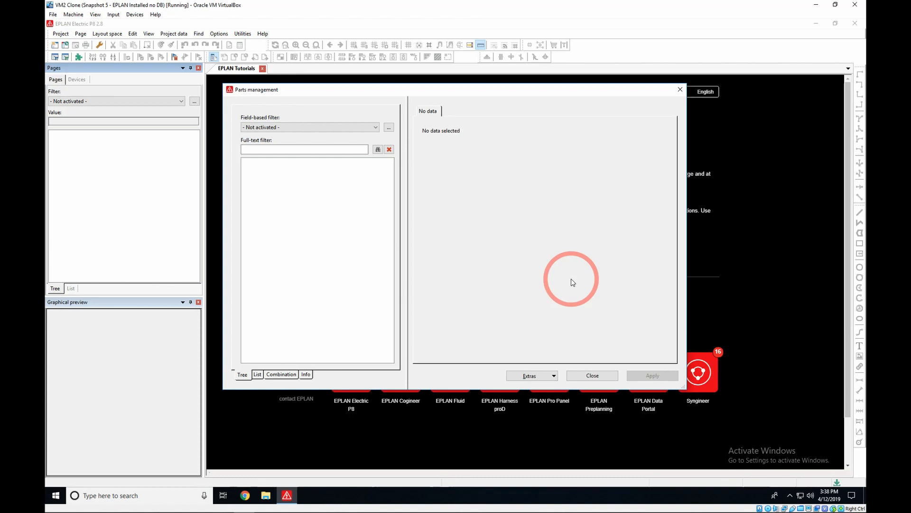
pyautogui.click(243, 375)
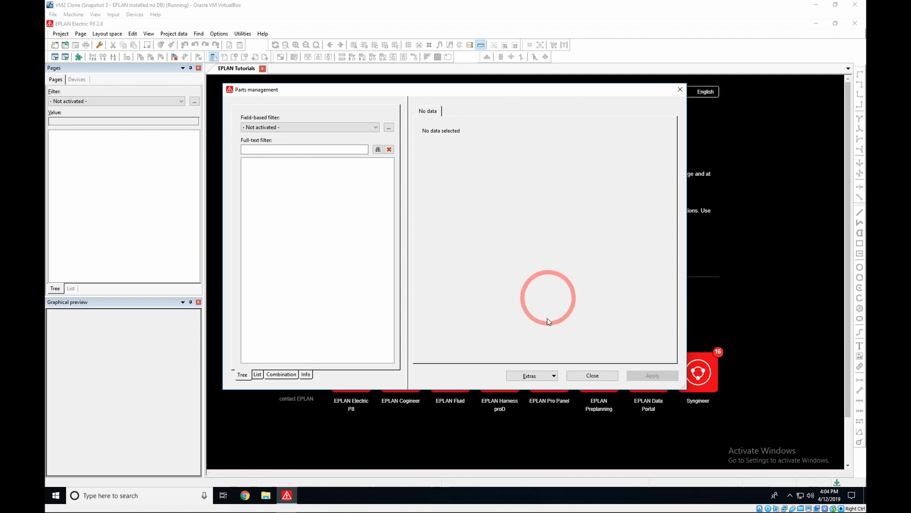
# Check the Access database file and its folder in the parts management settings, cancel the settings and close parts management.
pyautogui.click(552, 376)
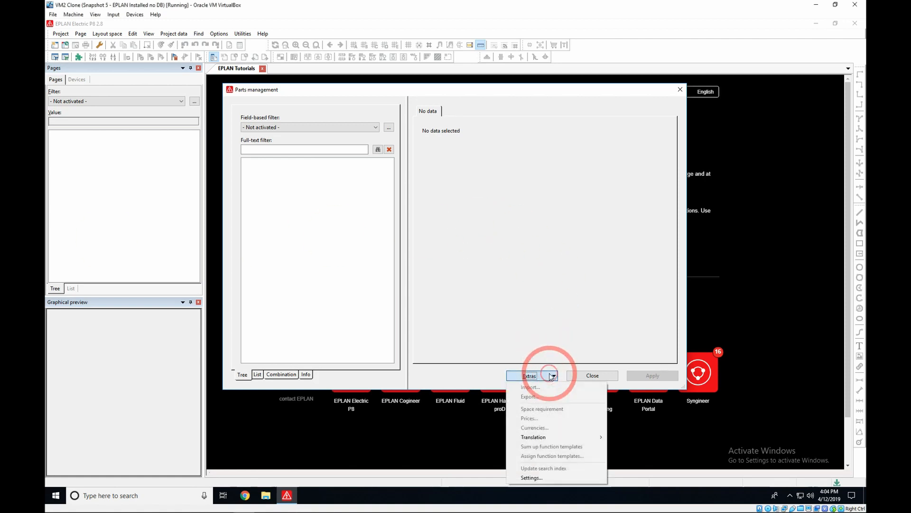
pyautogui.click(537, 478)
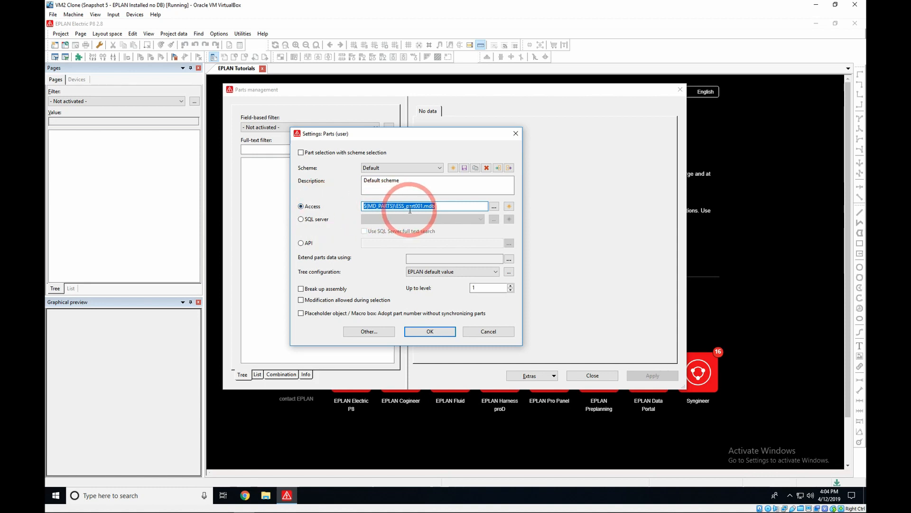
pyautogui.click(494, 209)
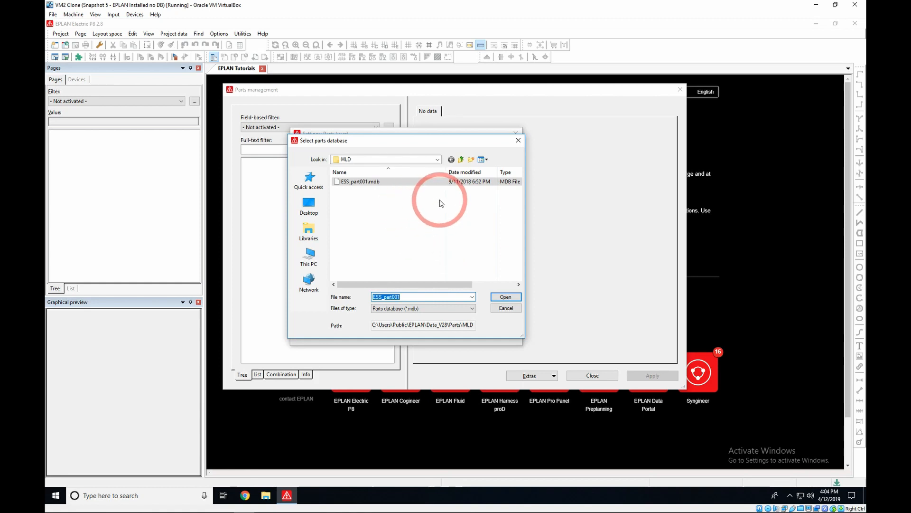
pyautogui.click(438, 162)
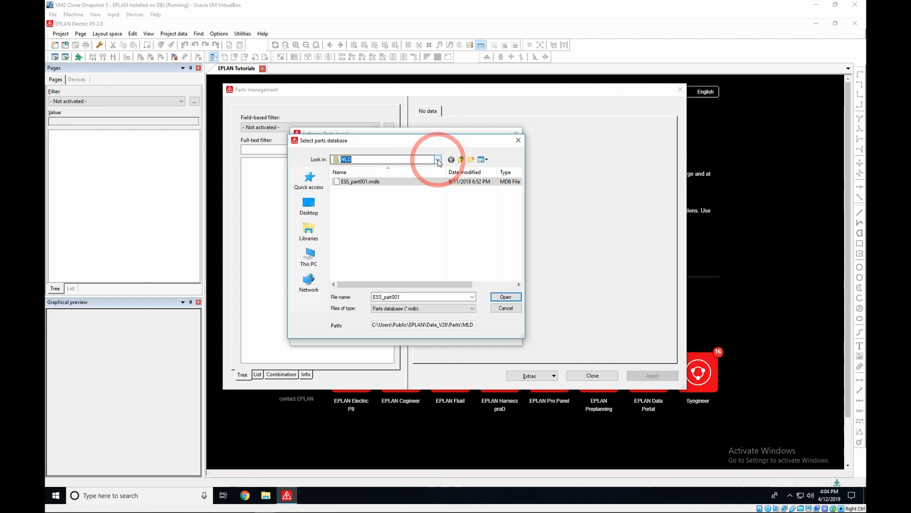
pyautogui.click(438, 160)
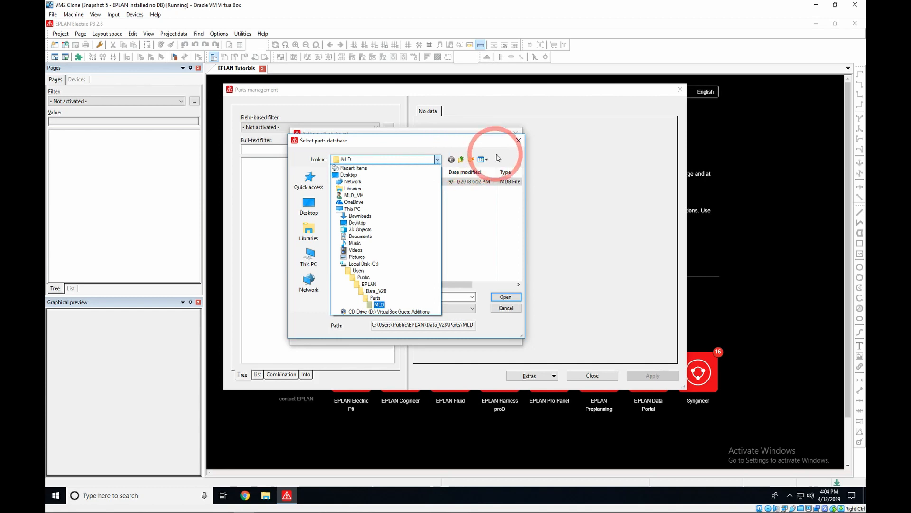
pyautogui.click(517, 142)
pyautogui.click(518, 141)
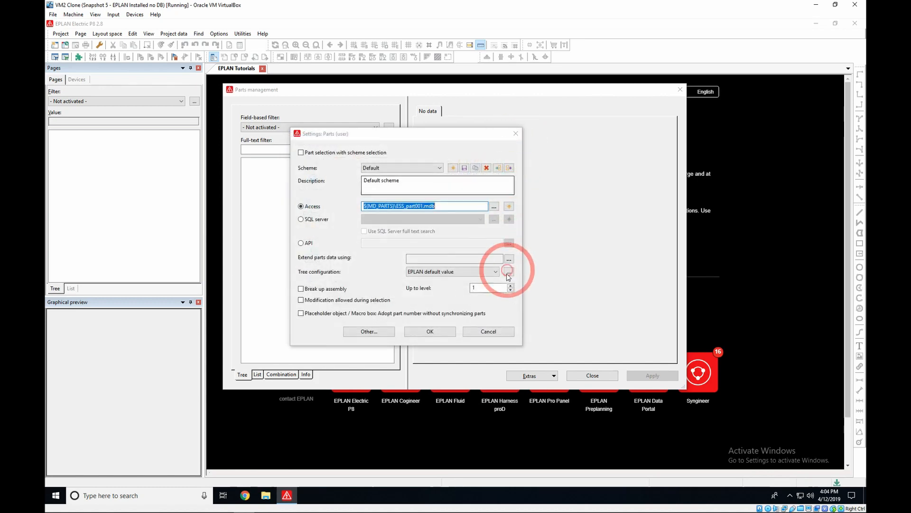
pyautogui.click(494, 335)
pyautogui.click(590, 377)
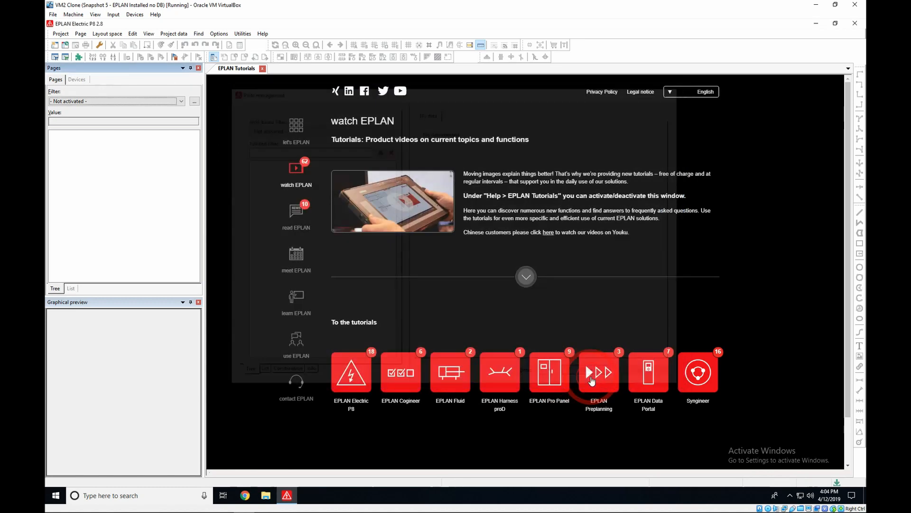
pyautogui.click(277, 340)
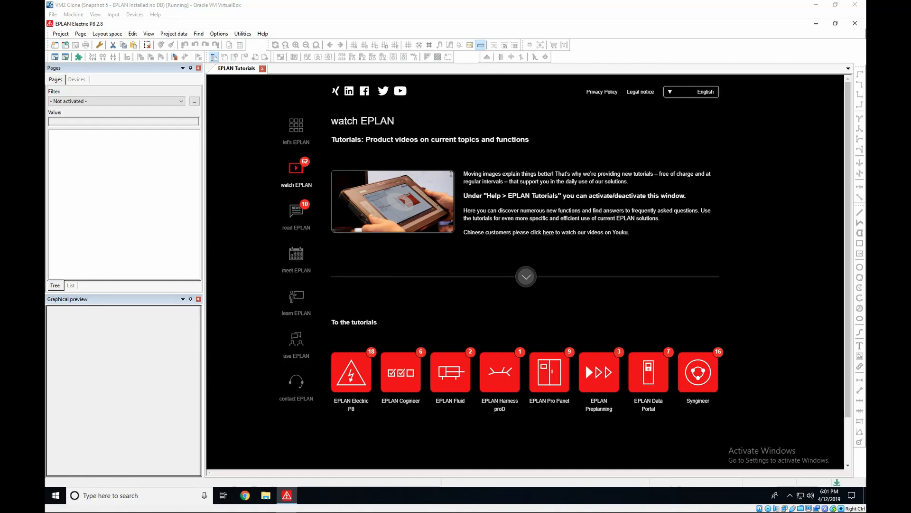
# Search the web in Chrome for "access runtime" and open Microsoft's Access 2016 Runtime download page.
pyautogui.click(246, 497)
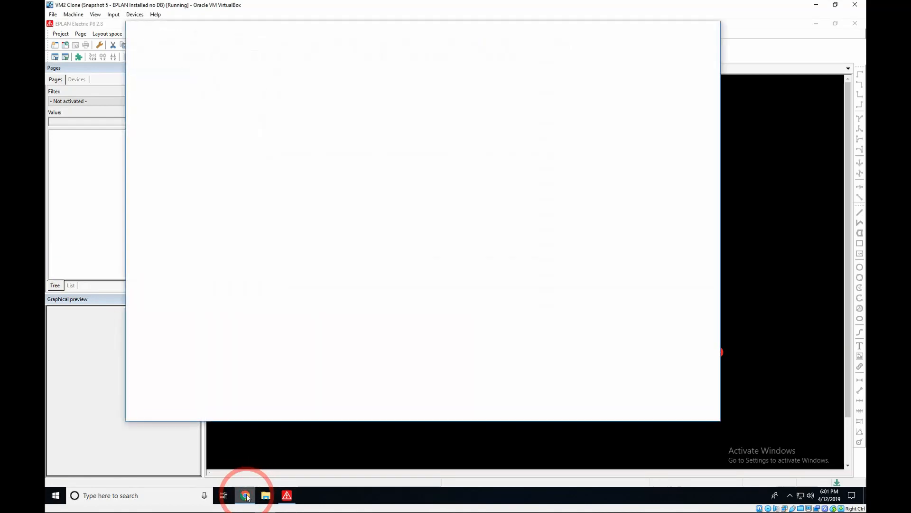
pyautogui.write('access runtime')
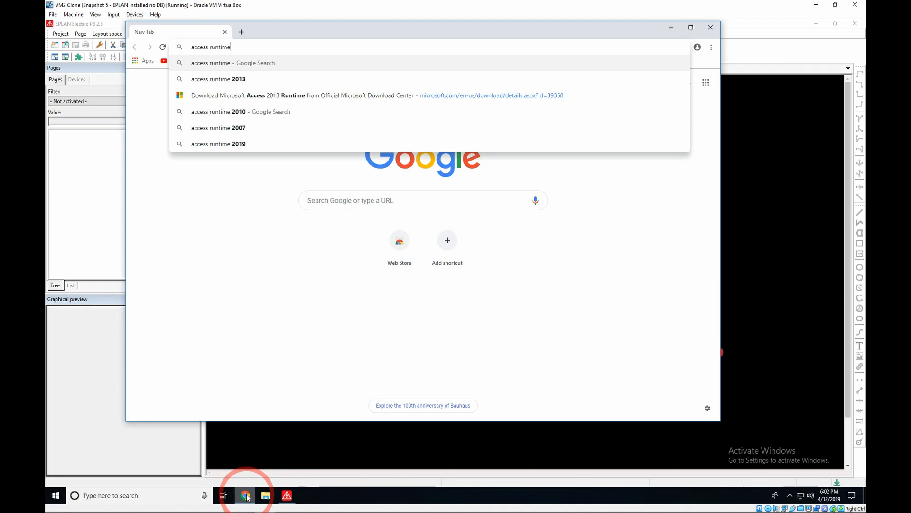
pyautogui.press('Return')
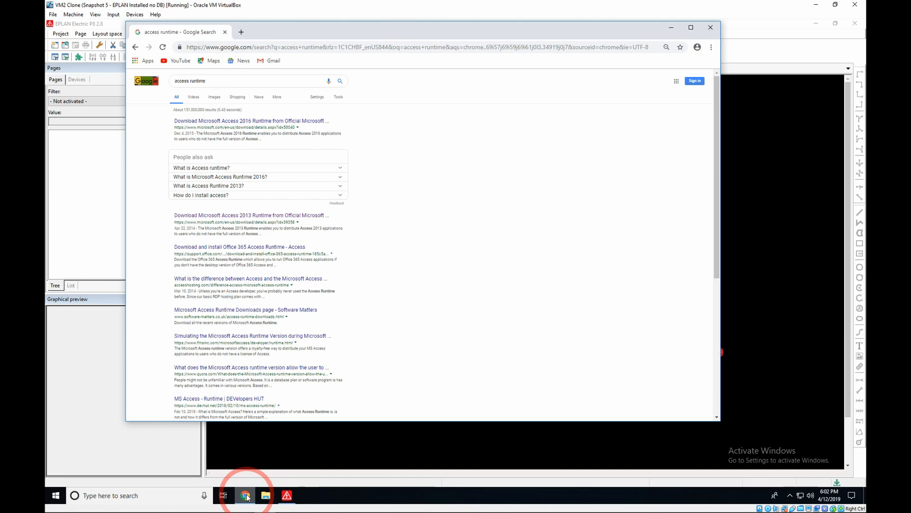
pyautogui.click(203, 121)
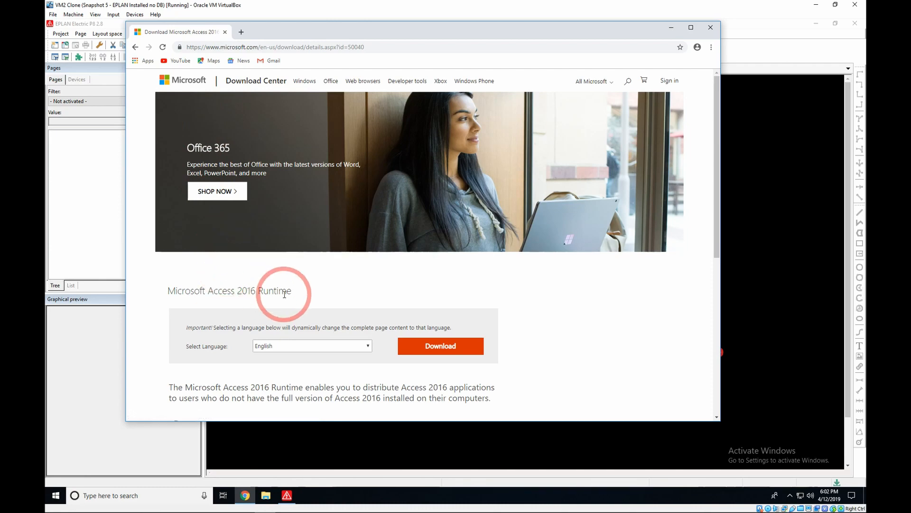
# Download the English 64-bit Access 2016 Runtime installer, accessruntime_4288-1001_x64_en-us.exe.
pyautogui.click(339, 346)
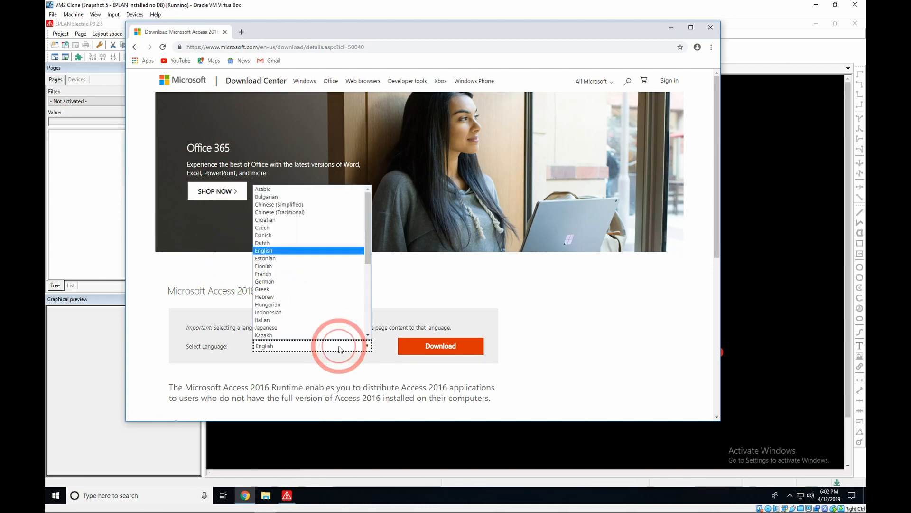
pyautogui.click(434, 347)
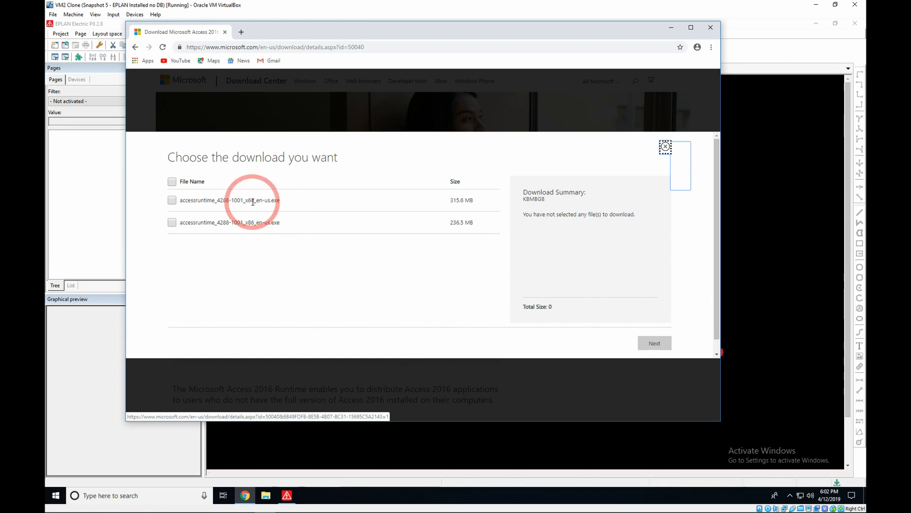
pyautogui.click(172, 201)
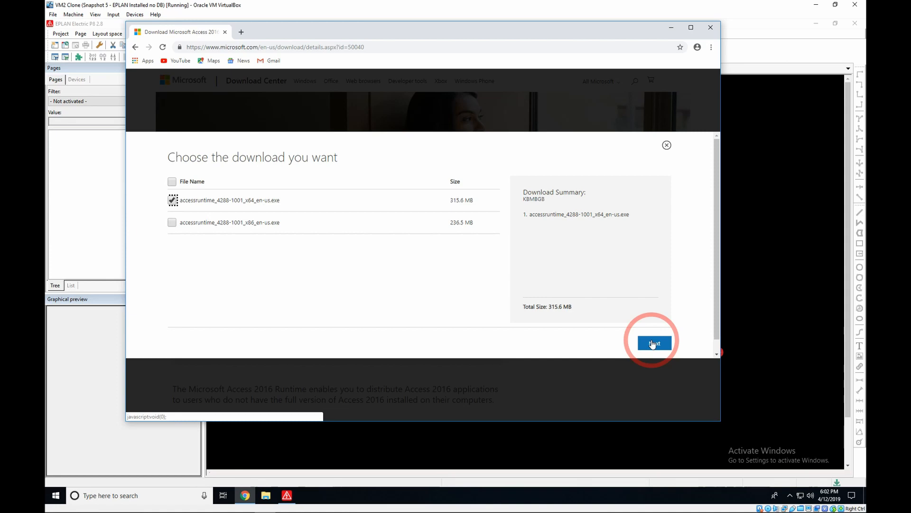
pyautogui.click(654, 343)
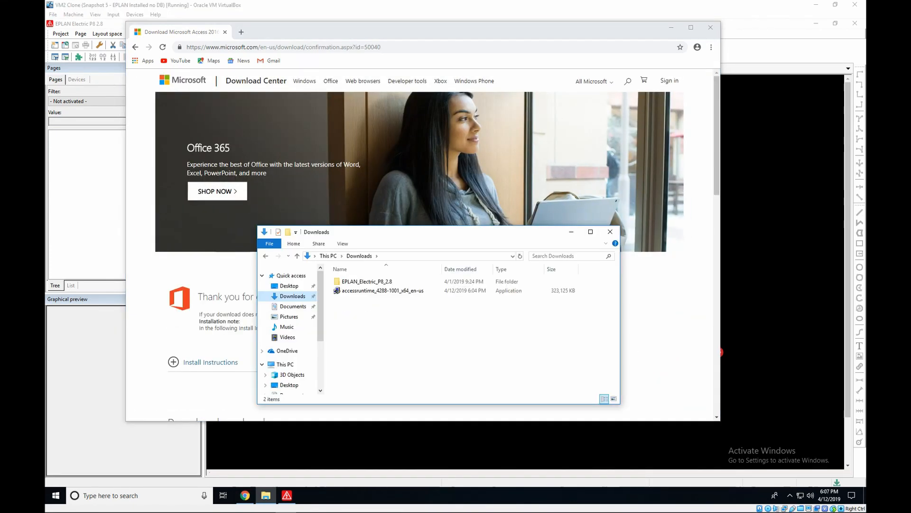
# Run the downloaded Access Runtime installer, allow it to make changes, accept the license terms and continue the installation.
pyautogui.click(401, 291)
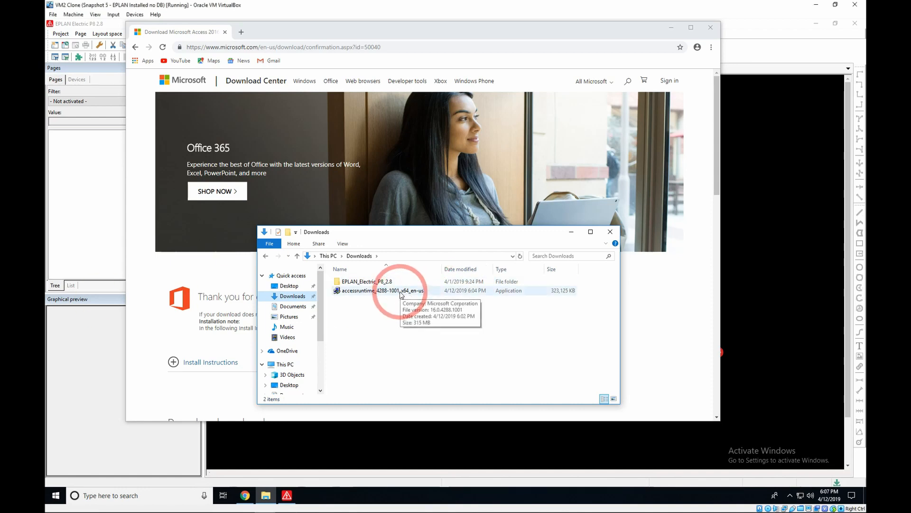
pyautogui.doubleClick(401, 291)
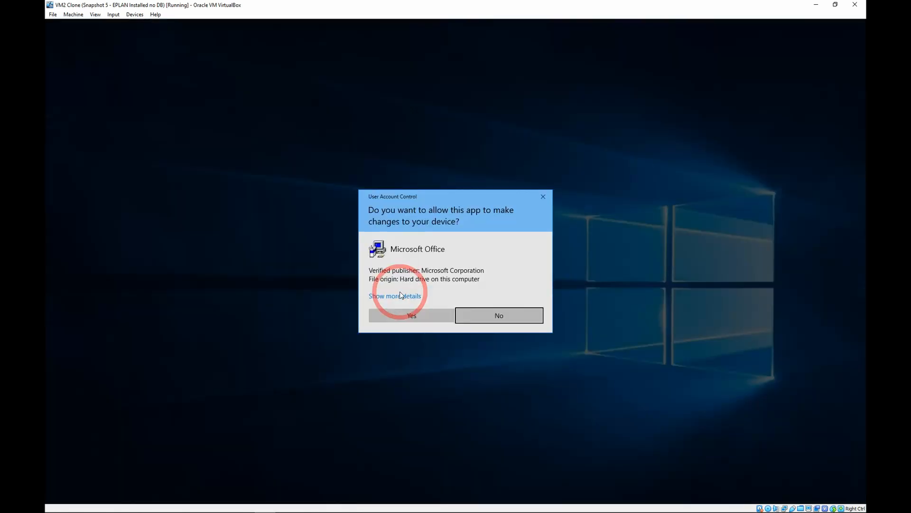
pyautogui.click(422, 314)
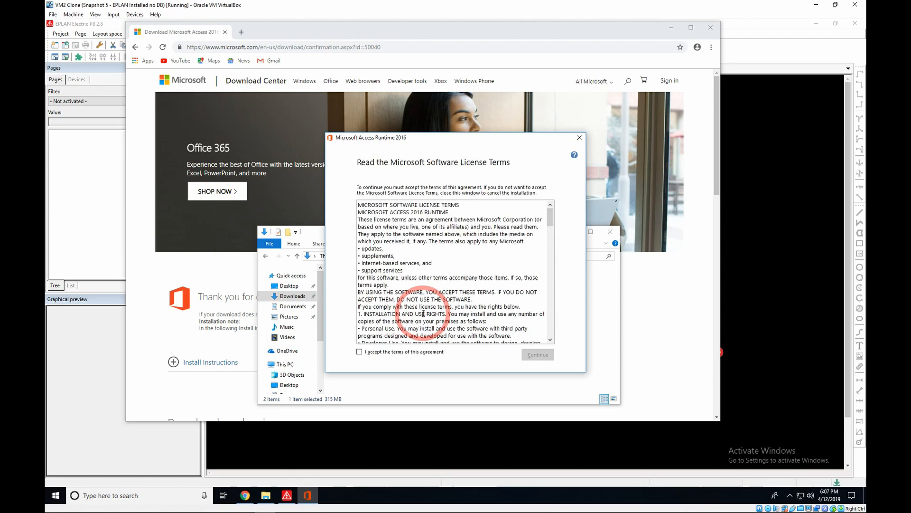
pyautogui.click(359, 352)
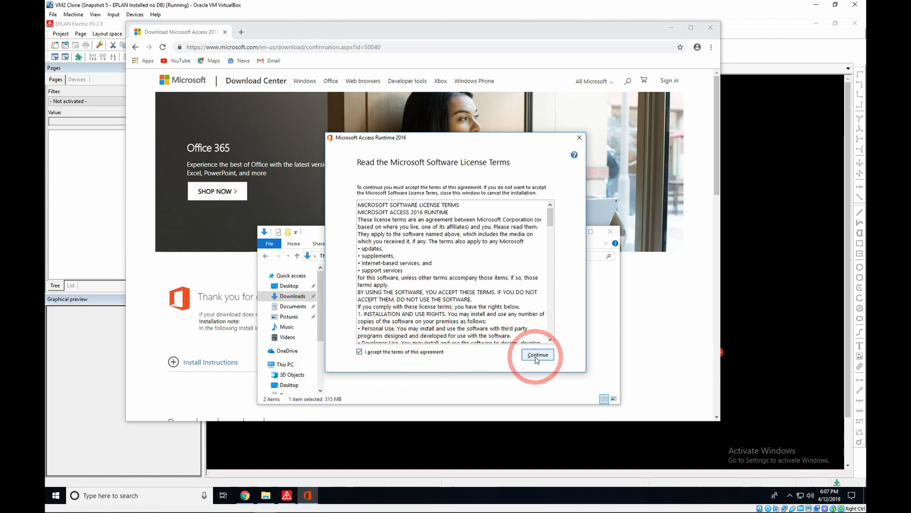
pyautogui.click(538, 356)
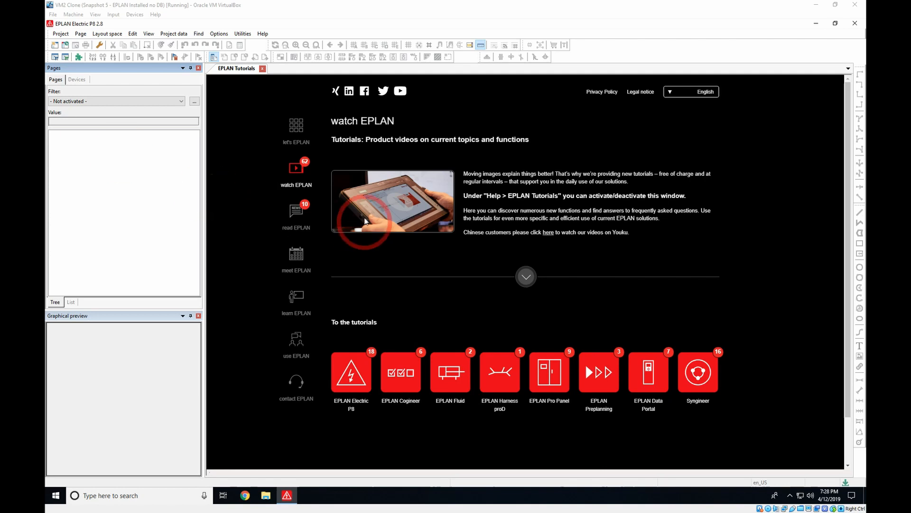
# Reopen parts management in EPLAN Electric P8.
pyautogui.click(242, 34)
pyautogui.moveTo(253, 116)
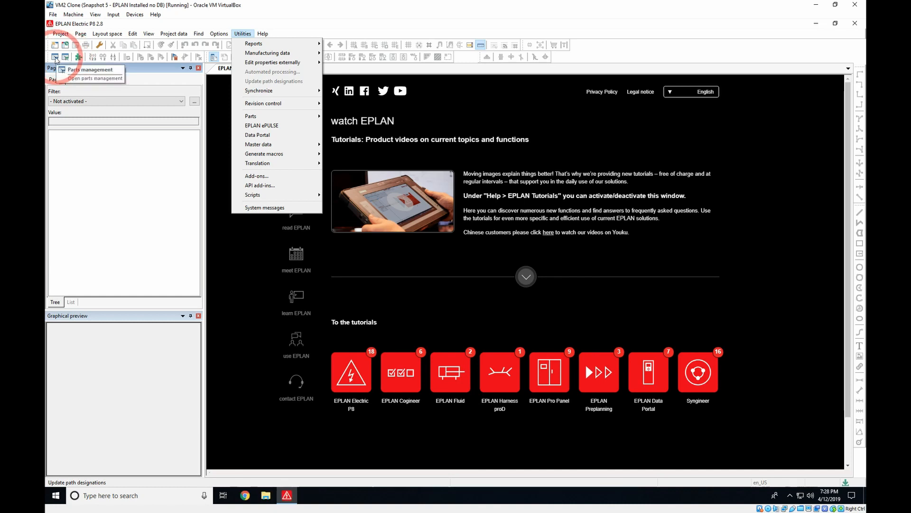
pyautogui.click(55, 58)
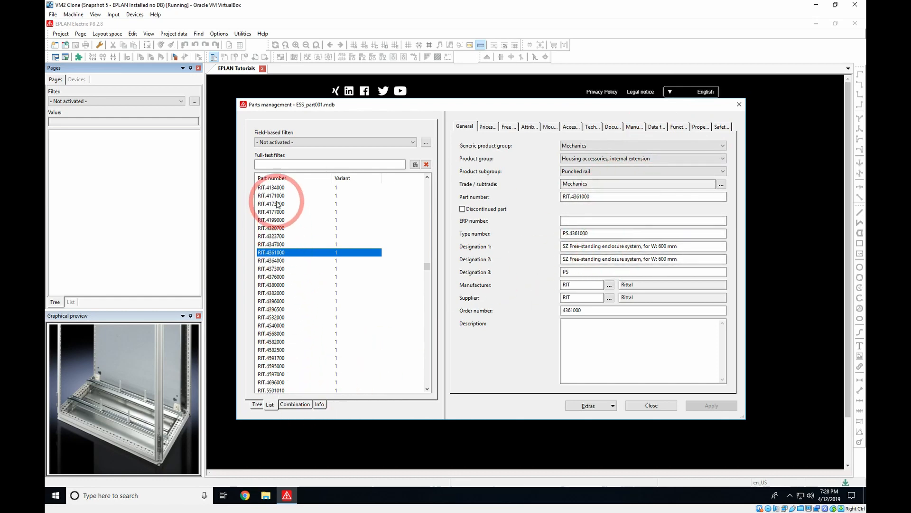
# Browse the parts database in the tree, list and combination views, collapsing the Mechanics group in the tree.
pyautogui.click(259, 407)
pyautogui.scroll(5, 265, 326)
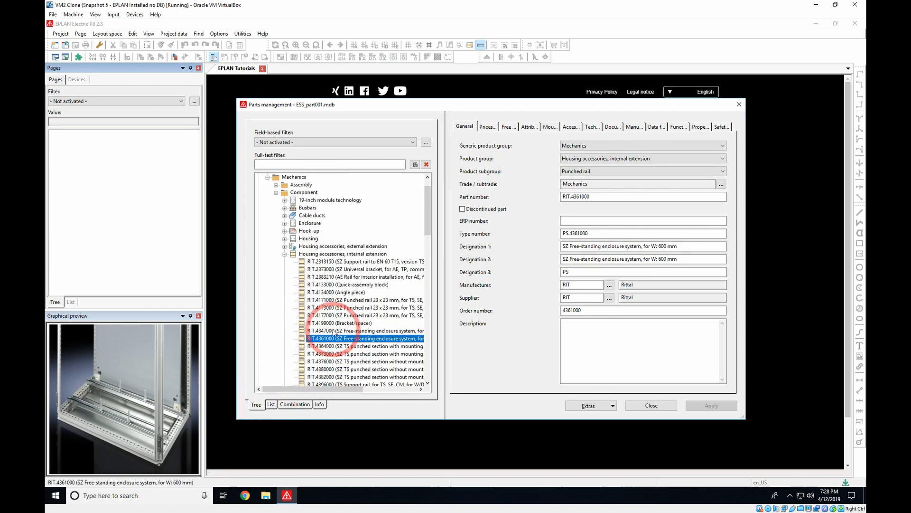
pyautogui.click(268, 200)
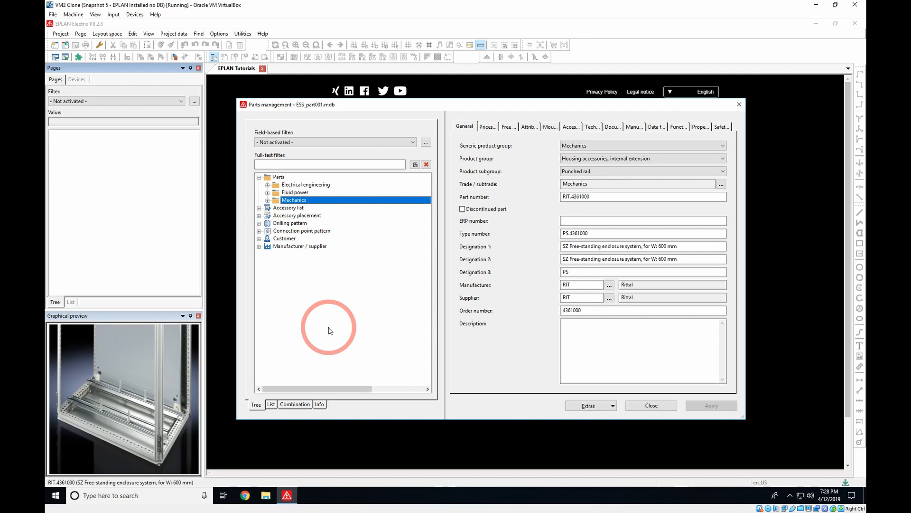
pyautogui.click(270, 404)
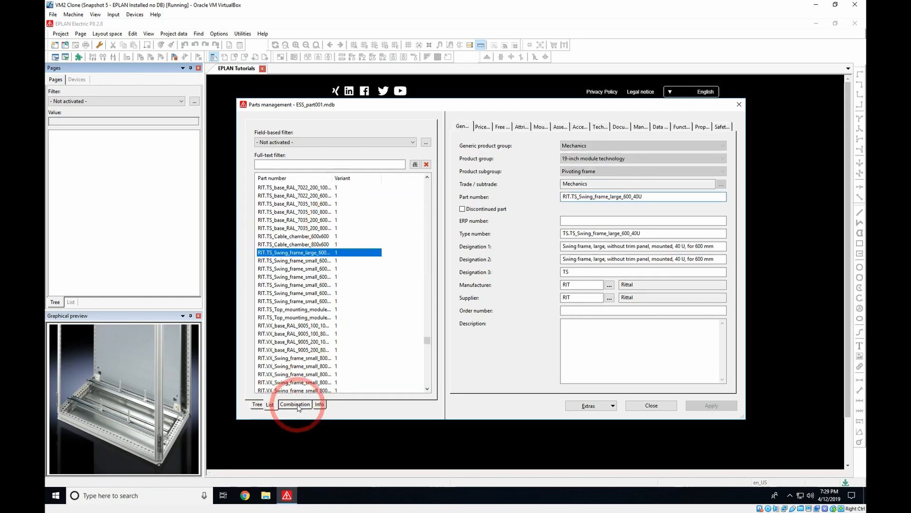
pyautogui.click(294, 404)
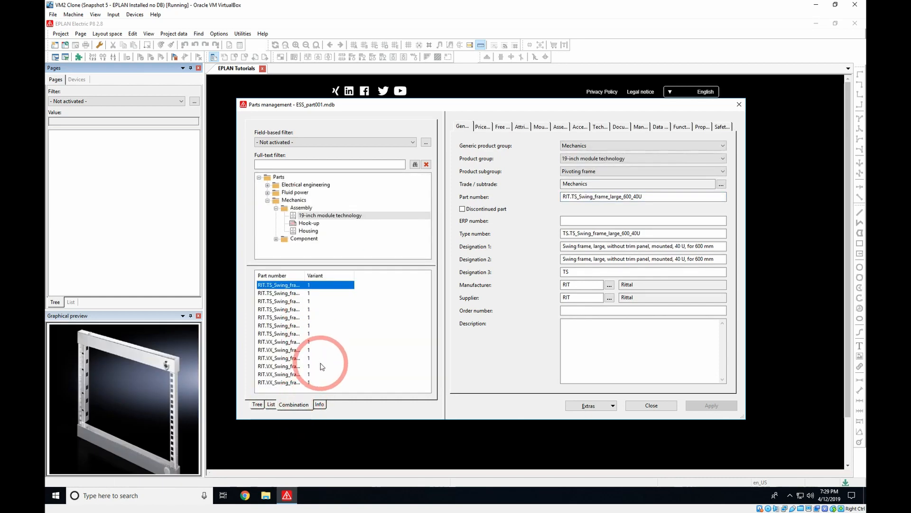